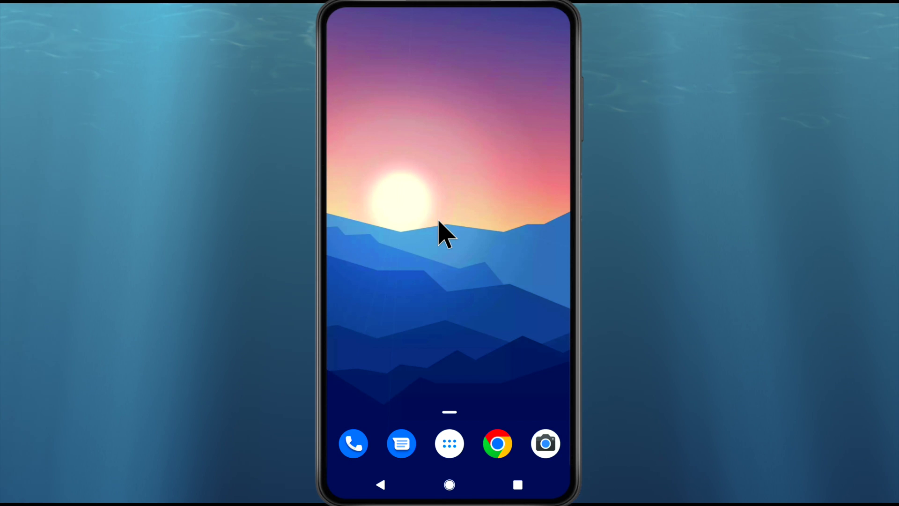
- Launch Instagram and go from the profile menu to Settings > Account, scrolling through its options
left_click(447, 444)
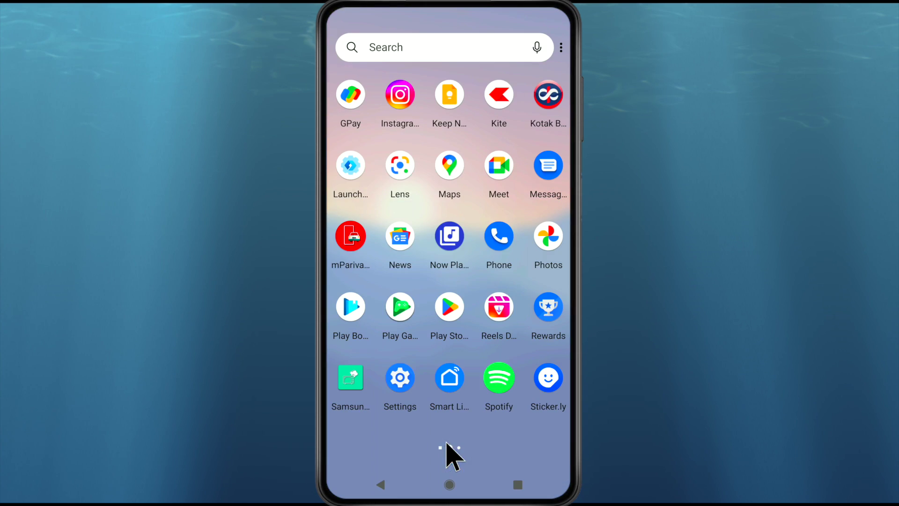
left_click(401, 97)
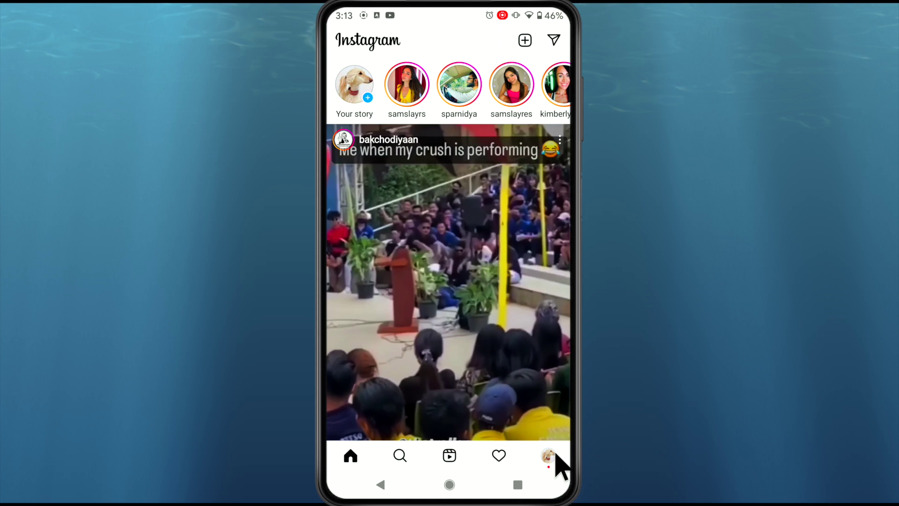
left_click(551, 458)
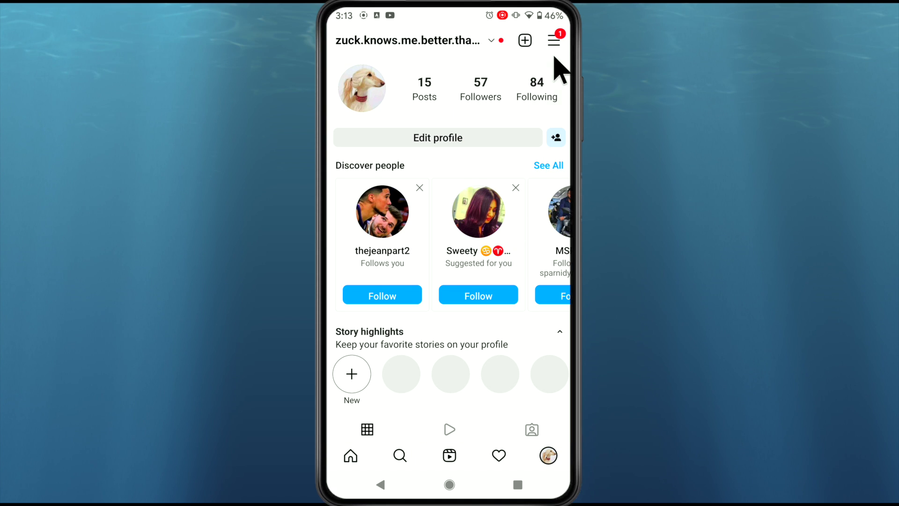
left_click(553, 40)
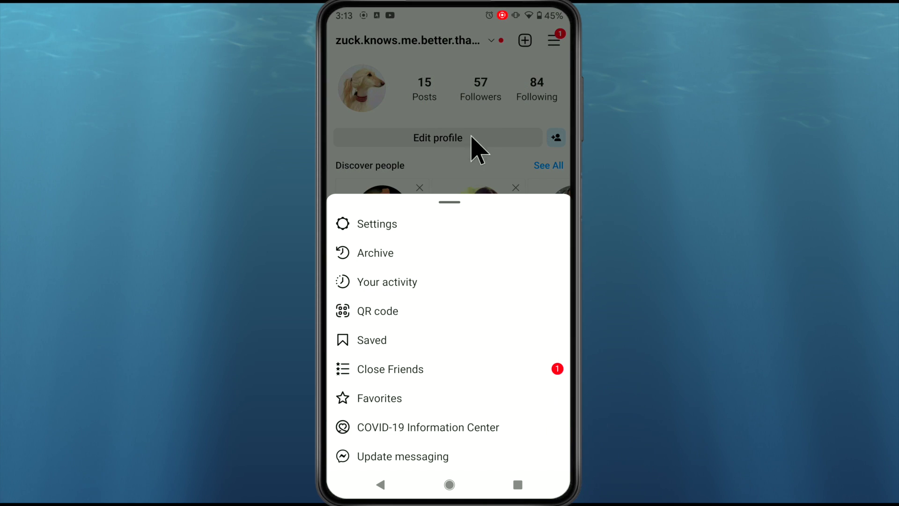
left_click(388, 224)
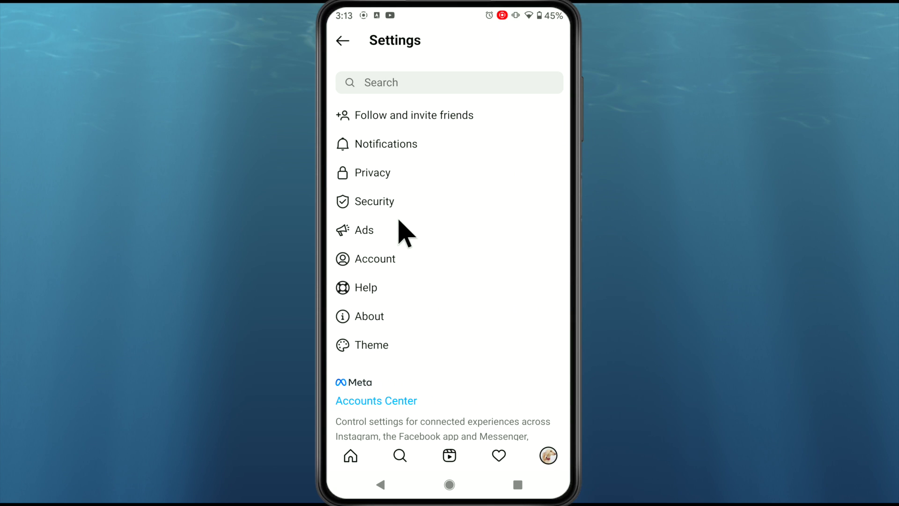
left_click(388, 261)
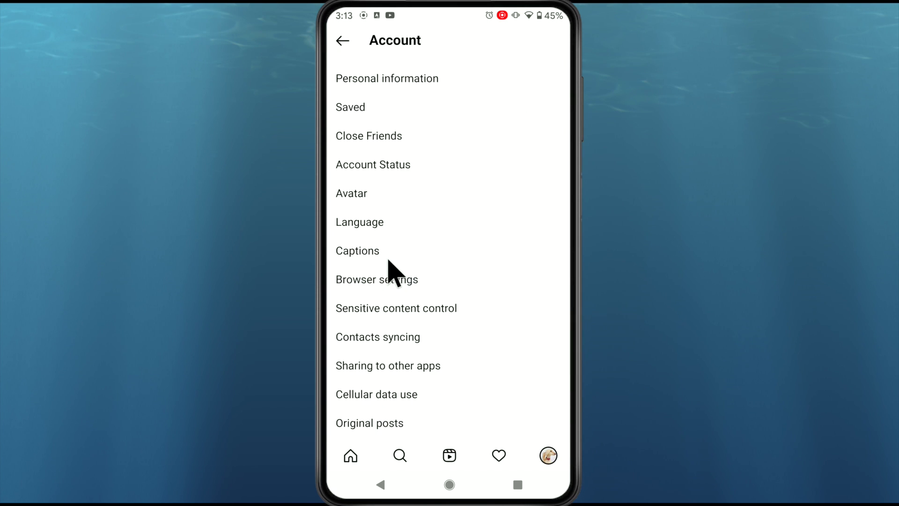
scroll(400, 208, "down", 3)
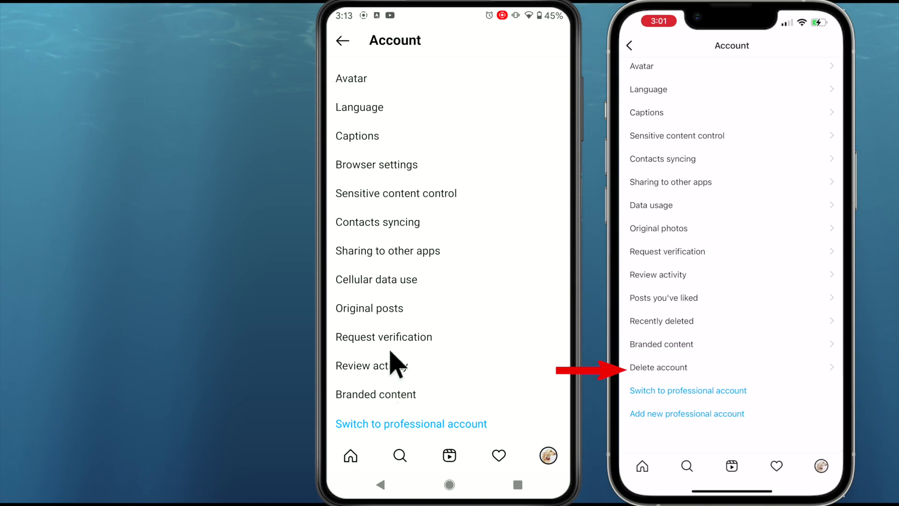
- Search Instagram's Help Center for 'Delete account' from Settings > Help
left_click(343, 41)
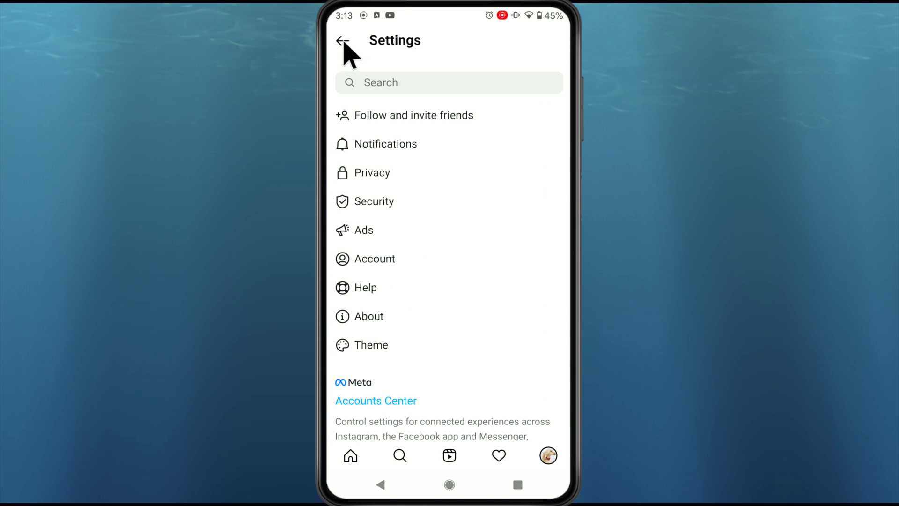
left_click(381, 288)
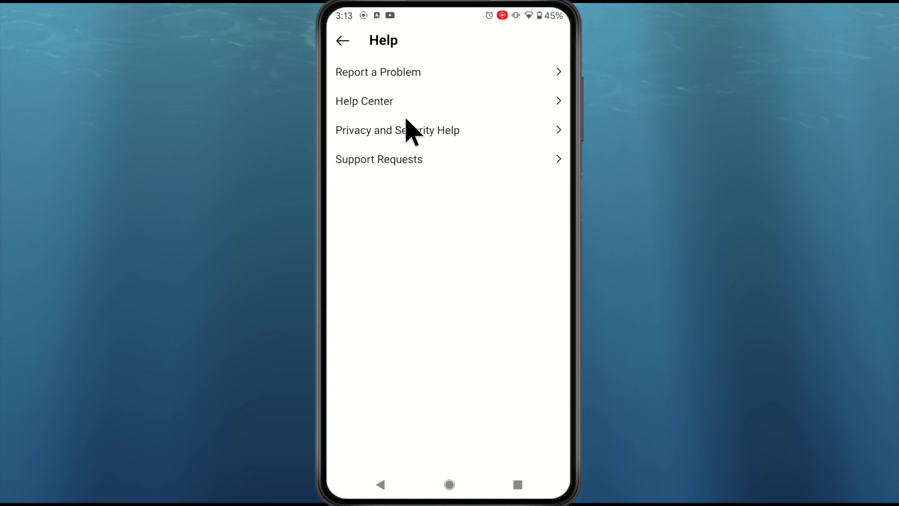
left_click(404, 102)
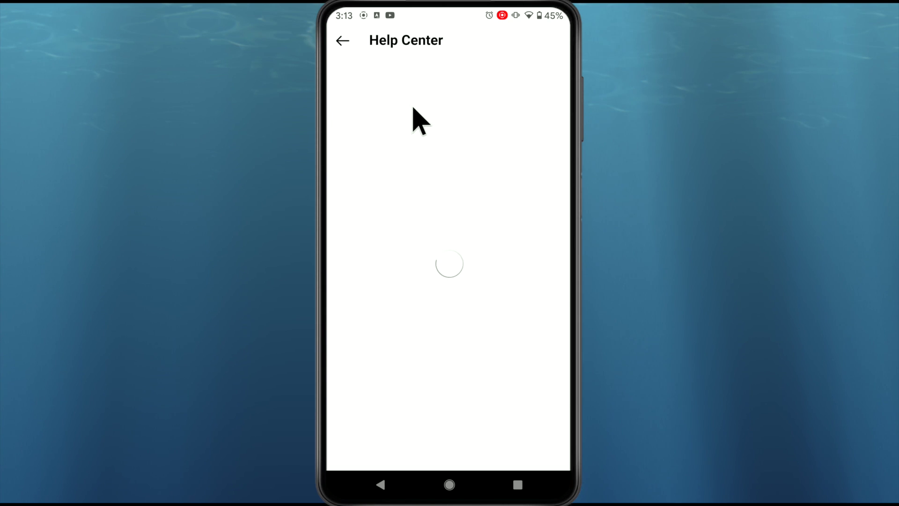
left_click(421, 141)
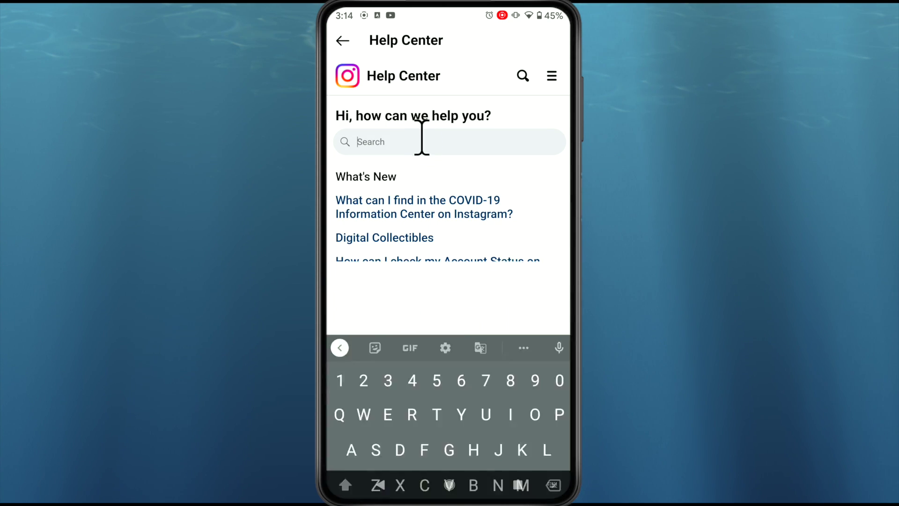
type("Delete account")
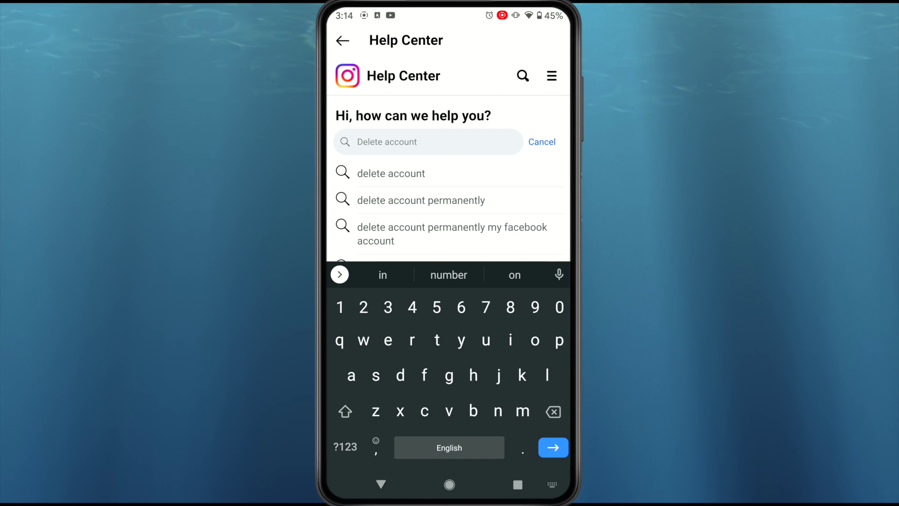
left_click(422, 174)
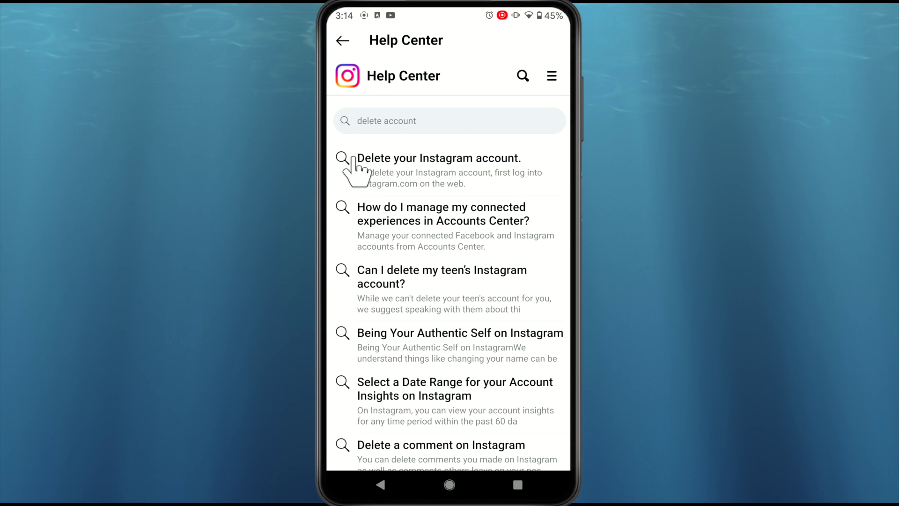
- Open the deletion article, expand 'Instagram.com from a mobile browser' and follow the Delete Your Account link
left_click(474, 174)
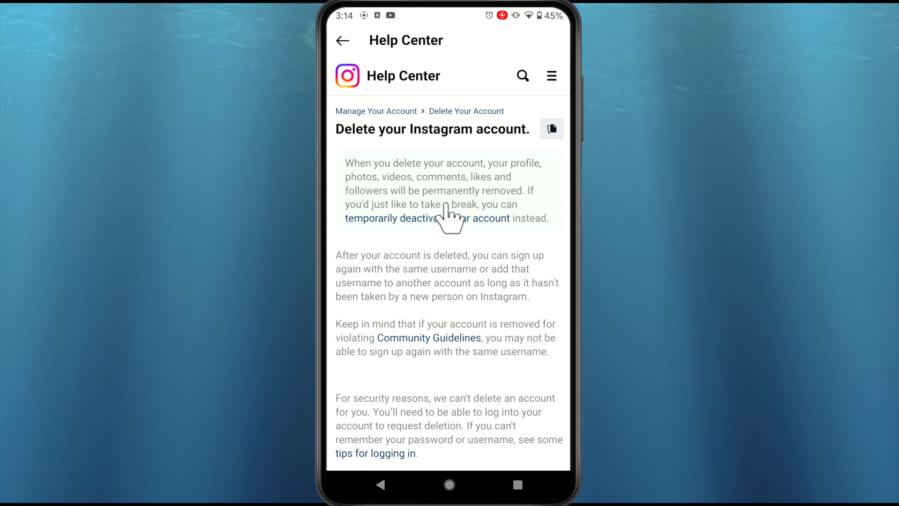
scroll(437, 273, "down", 5)
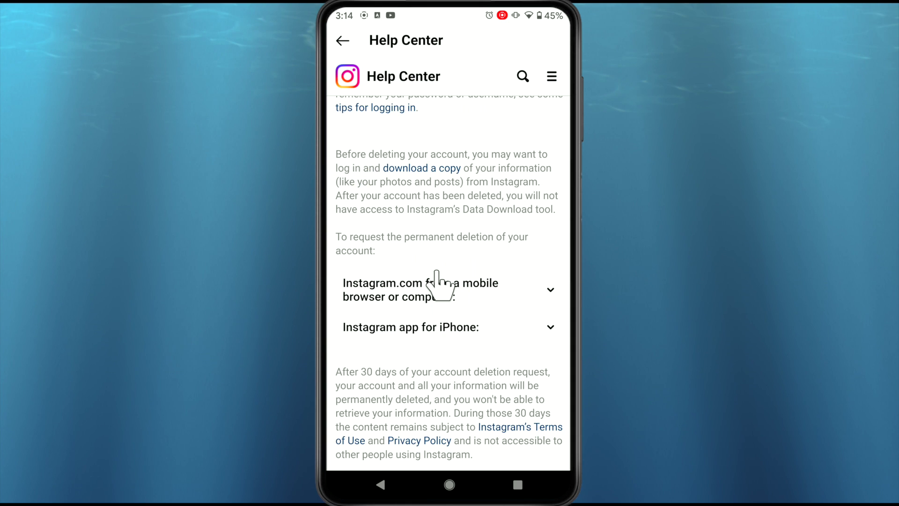
scroll(436, 272, "down", 1)
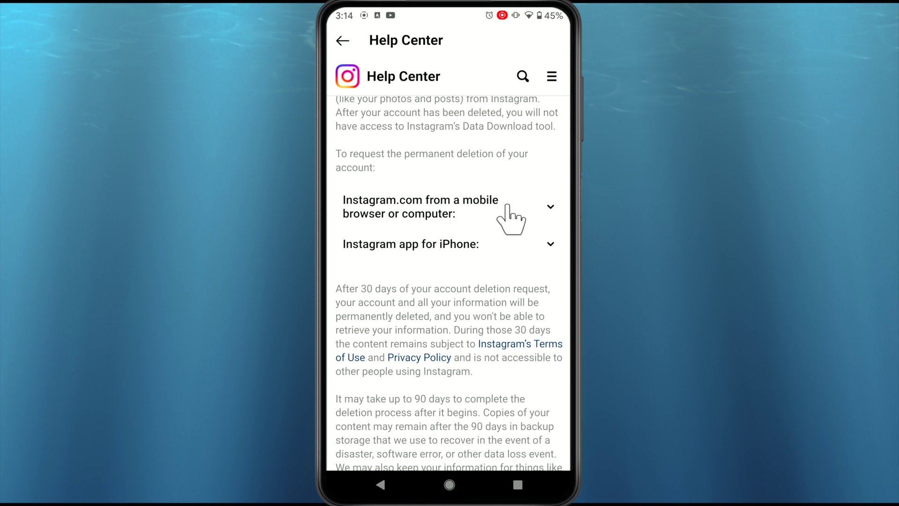
left_click(499, 215)
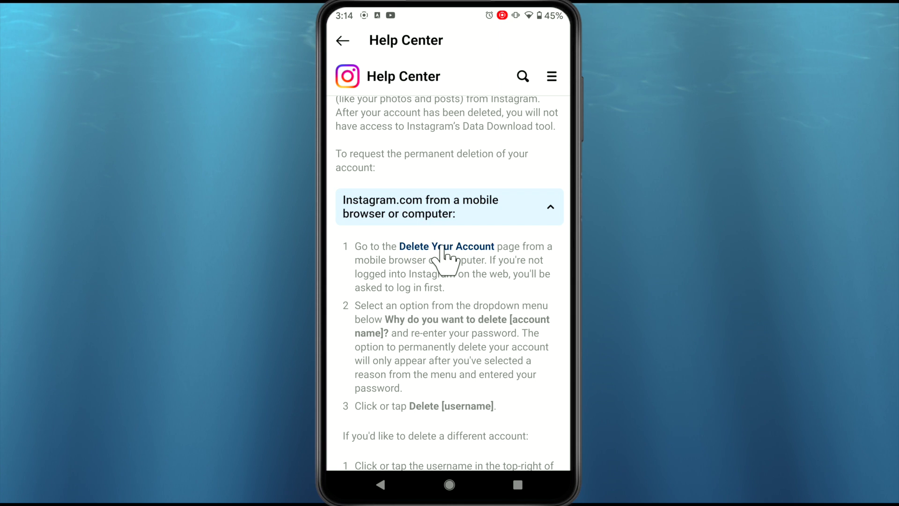
left_click(481, 247)
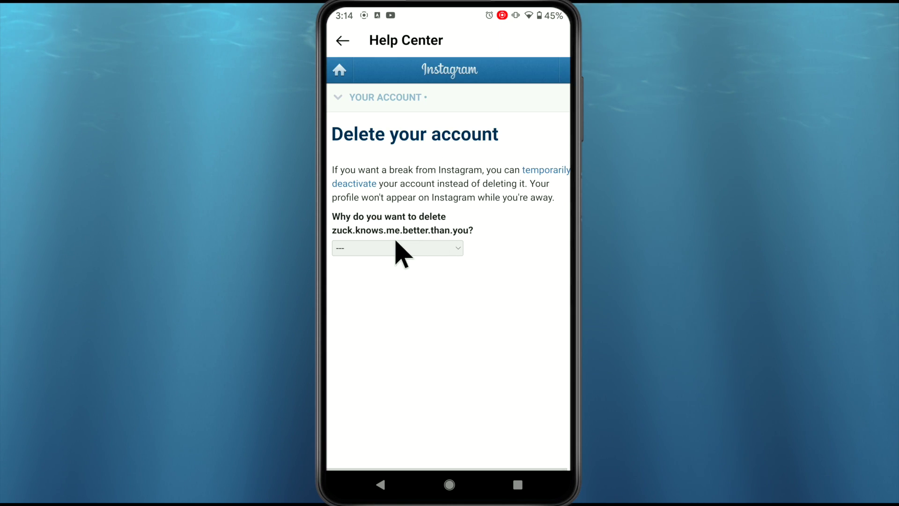
- Select 'Privacy concerns' as the reason for deleting the account
left_click(439, 247)
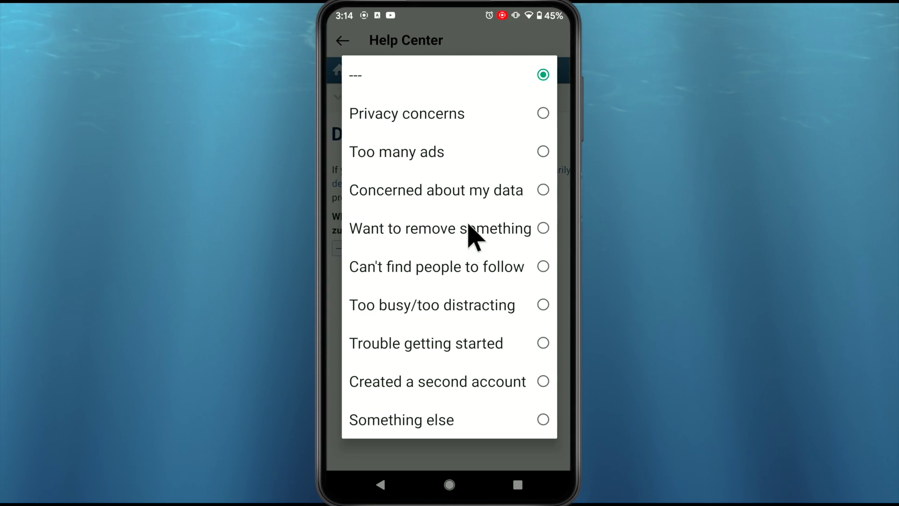
left_click(436, 123)
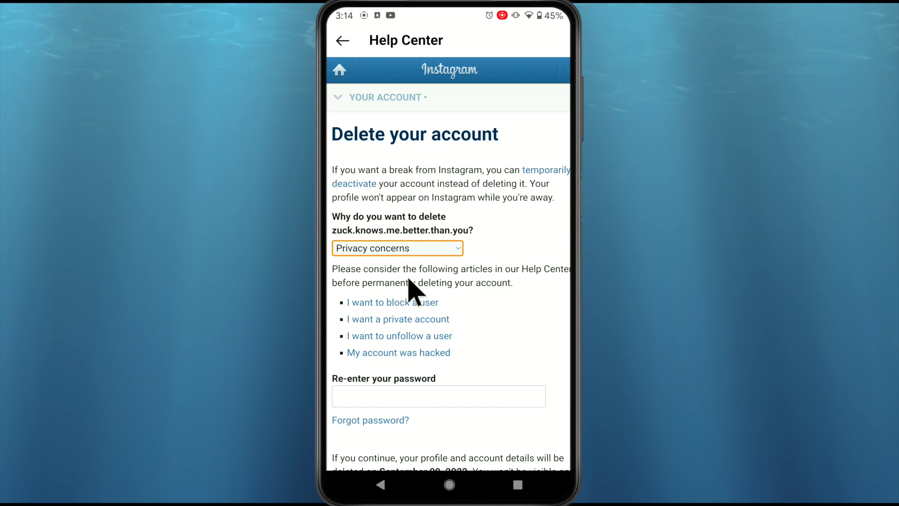
scroll(515, 337, "down", 3)
- Re-enter the account password and submit the Delete request to bring up confirmation
left_click(427, 313)
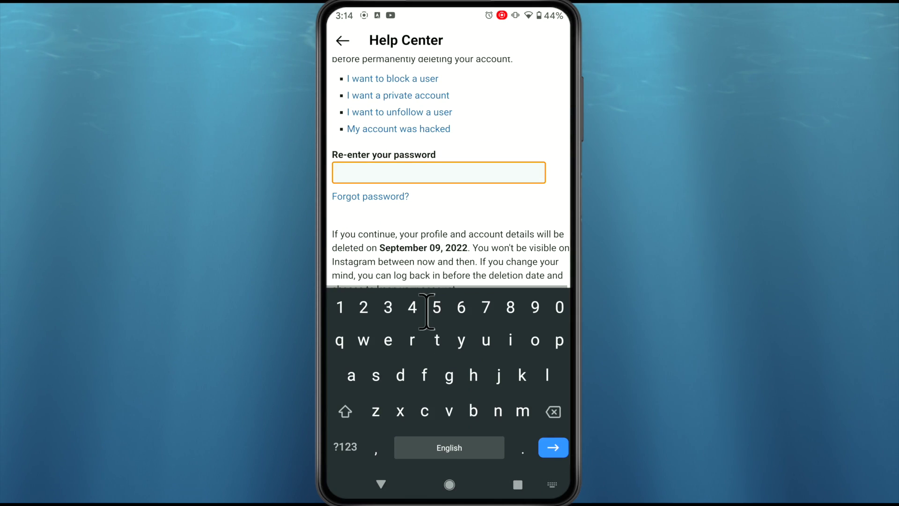
type("••••••••••••")
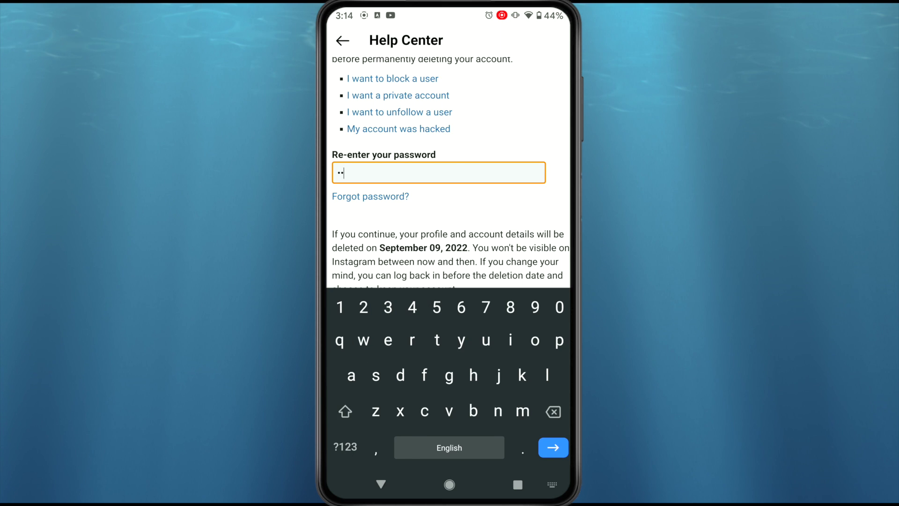
scroll(448, 171, "down", 3)
scroll(448, 171, "down", 1)
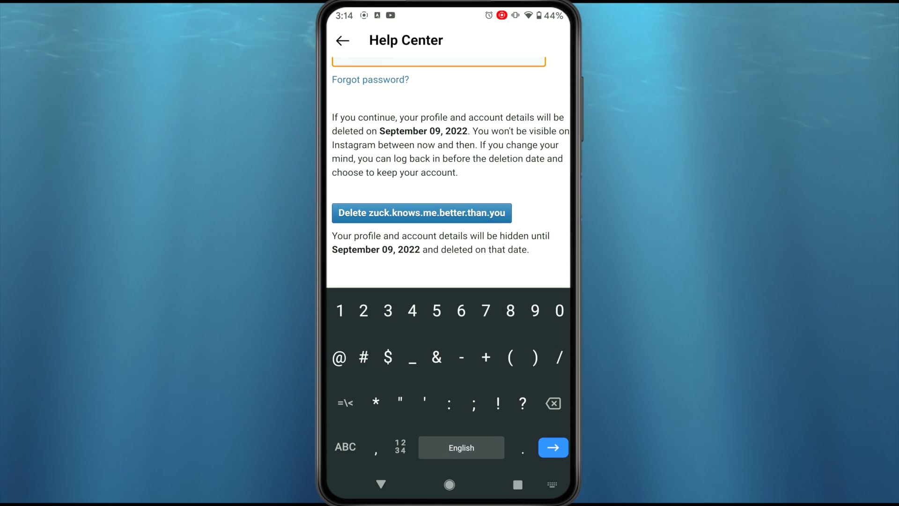
scroll(481, 191, "down", 2)
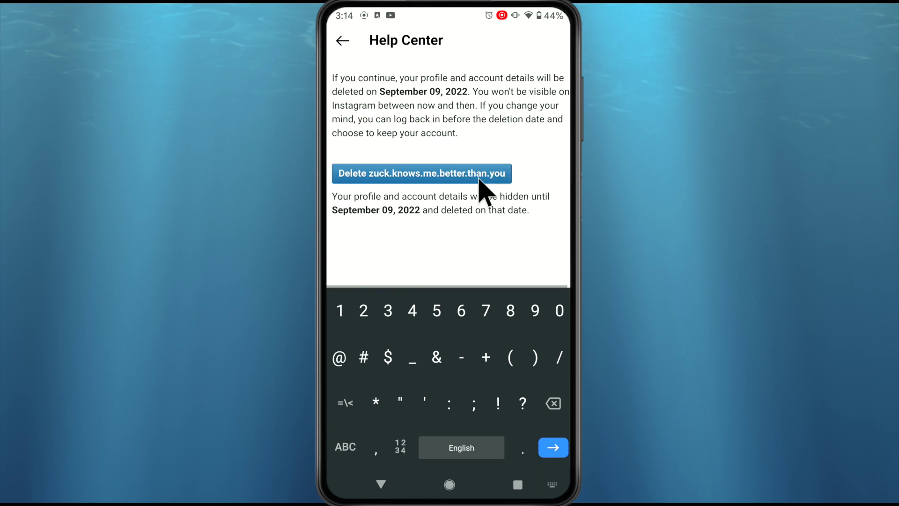
left_click(454, 179)
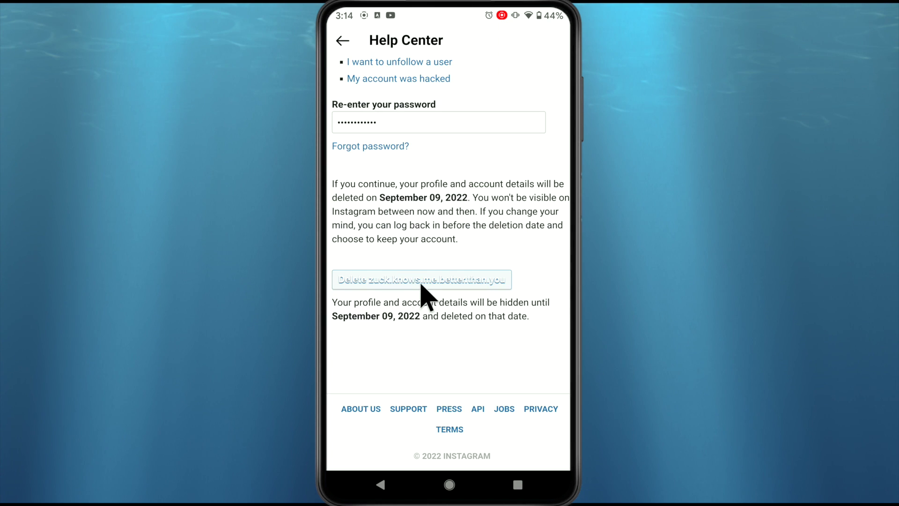
left_click(430, 281)
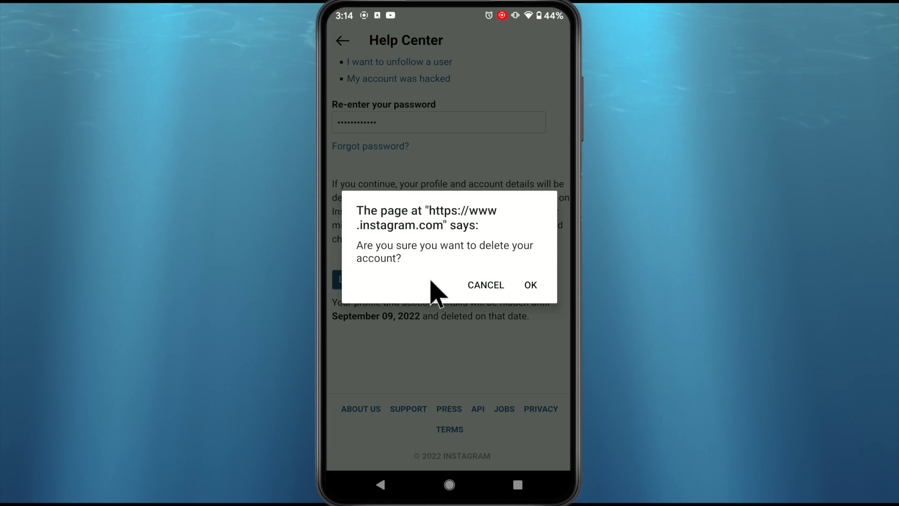
- Confirm with OK in the 'Are you sure you want to delete your account?' dialog
left_click(538, 283)
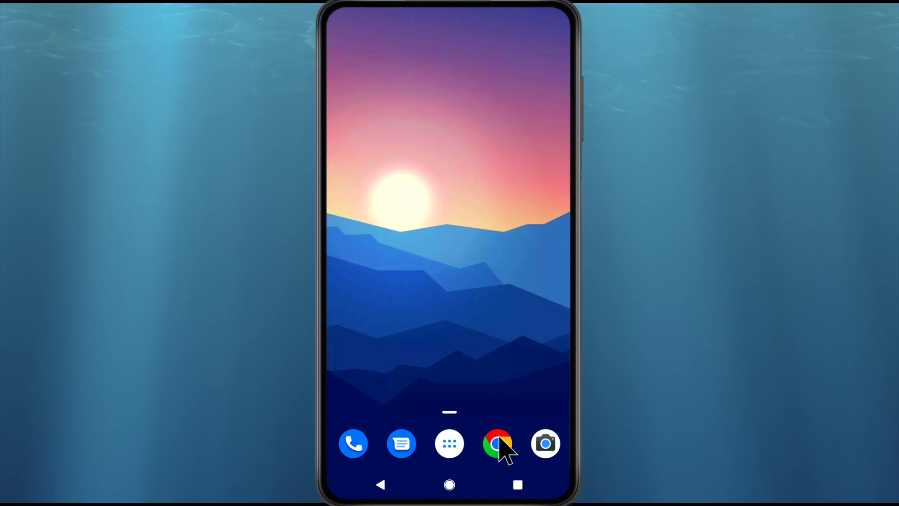
- In Chrome, paste the copied Instagram account-deletion link into the address bar and load it
left_click(498, 437)
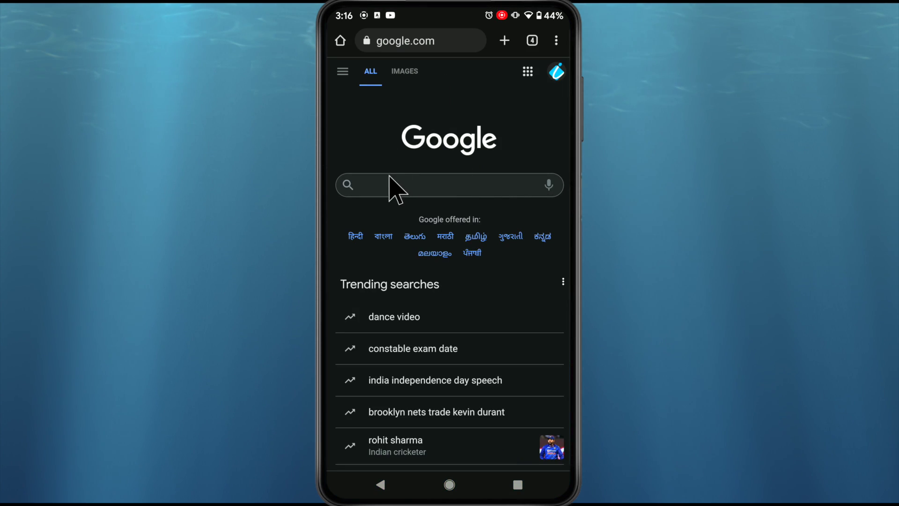
left_click(437, 41)
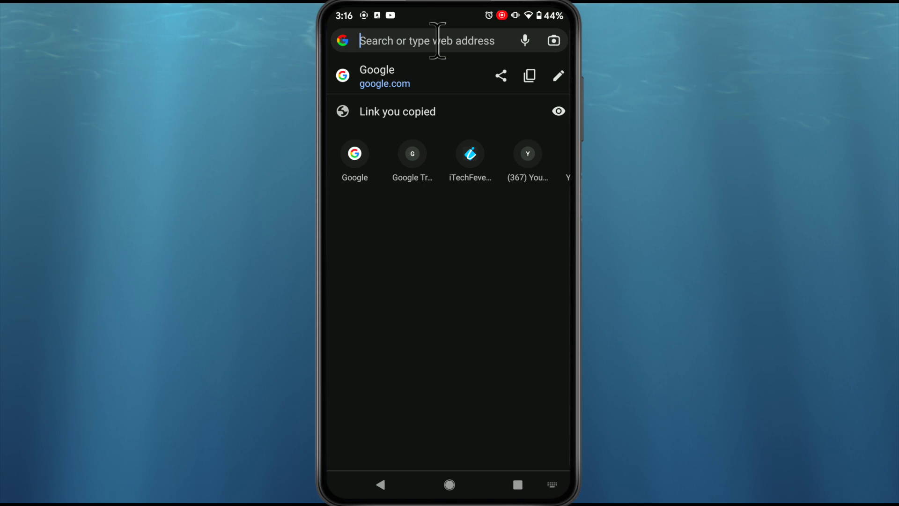
right_click(438, 41)
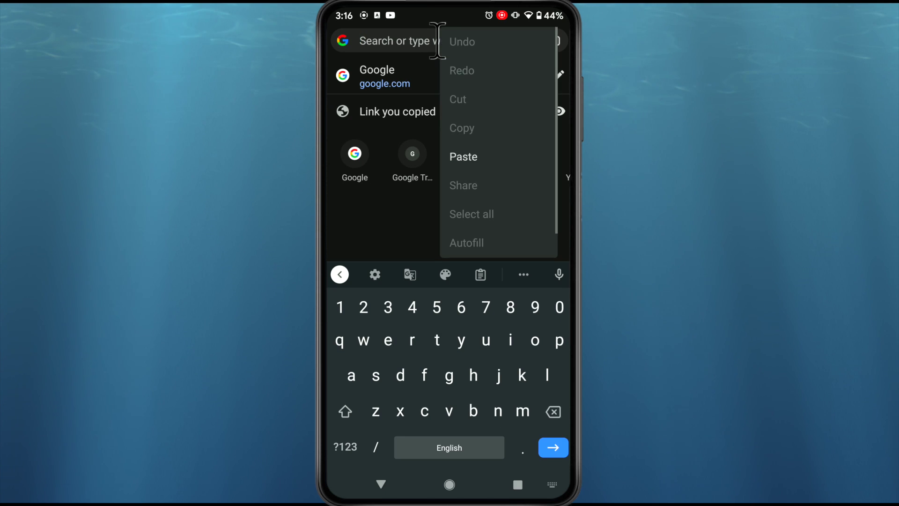
left_click(468, 159)
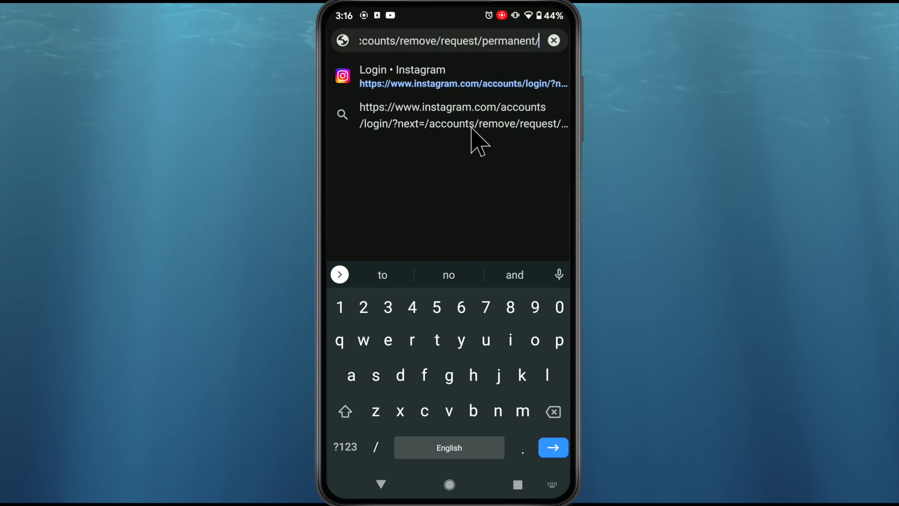
left_click(475, 84)
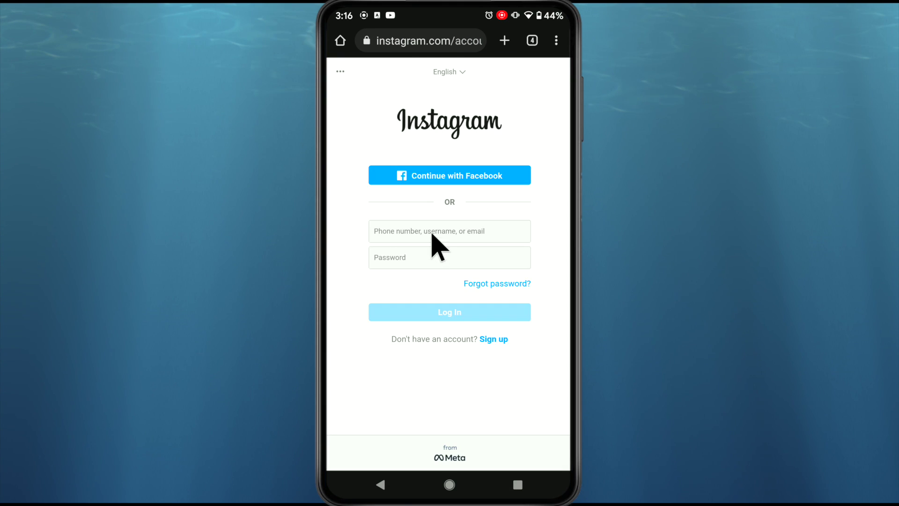
- Sign in on Instagram's web login page using the saved e-mail and password suggestion
left_click(430, 234)
type("sa")
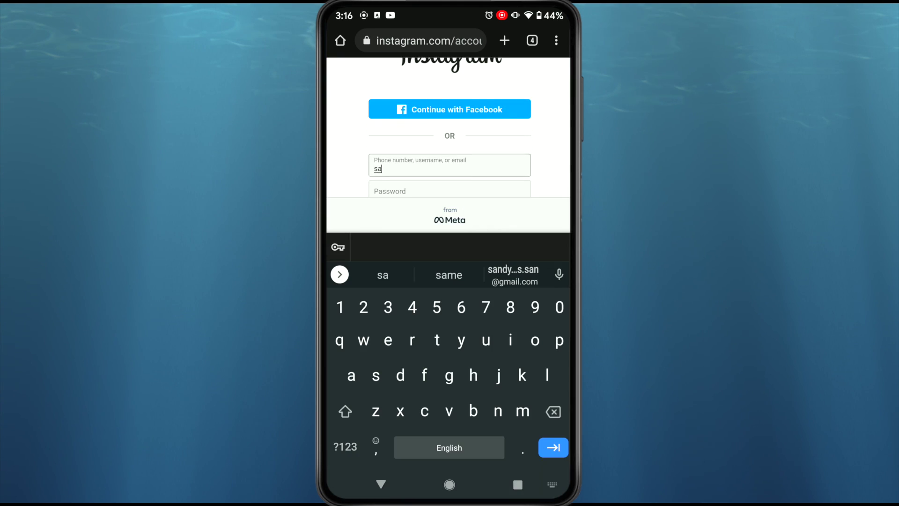
left_click(513, 275)
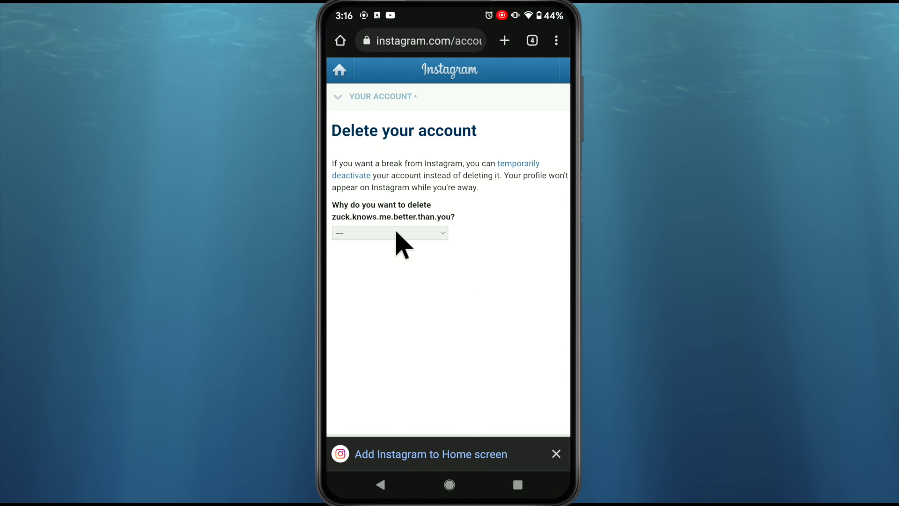
- Choose 'Too many ads' as the reason, re-enter the password, submit Delete and confirm with OK
left_click(386, 235)
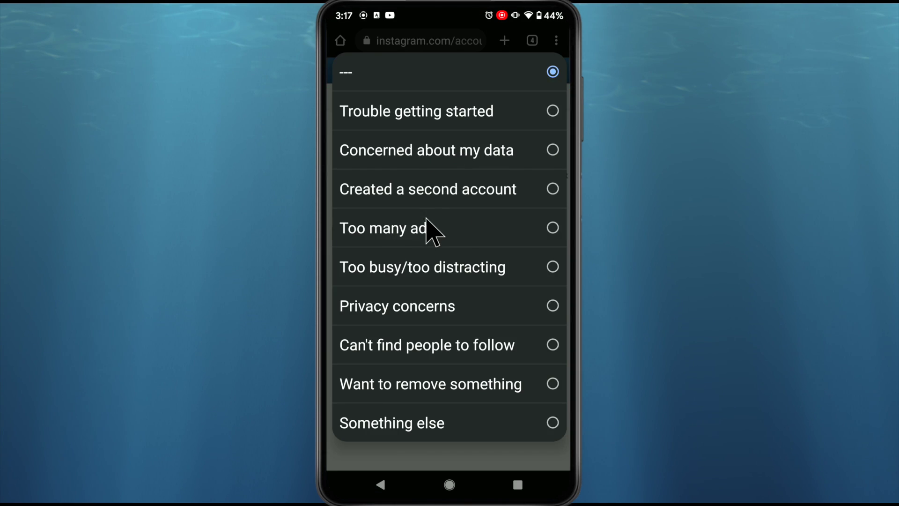
left_click(426, 220)
scroll(425, 320, "down", 3)
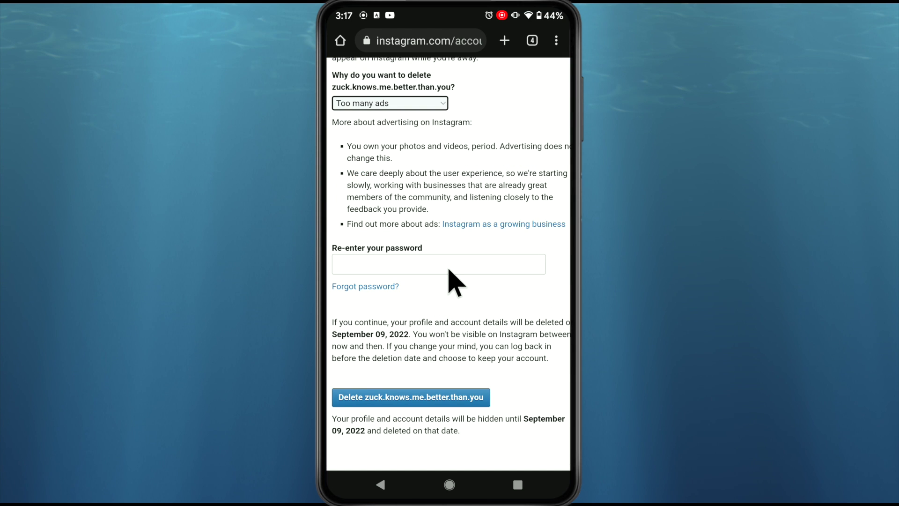
left_click(451, 263)
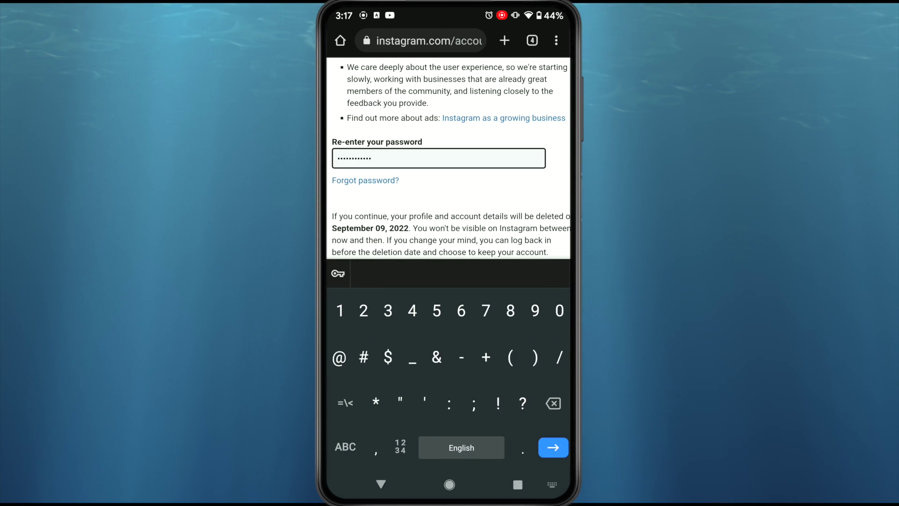
key("Escape")
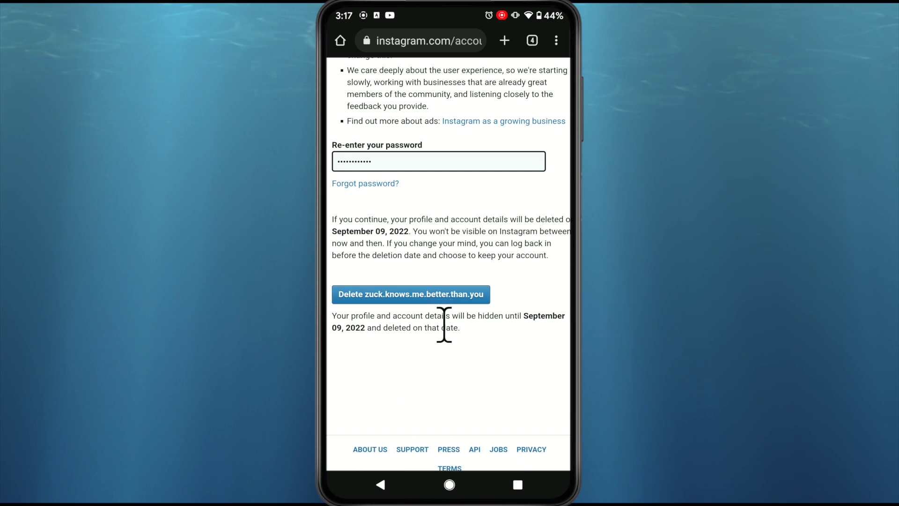
left_click(440, 295)
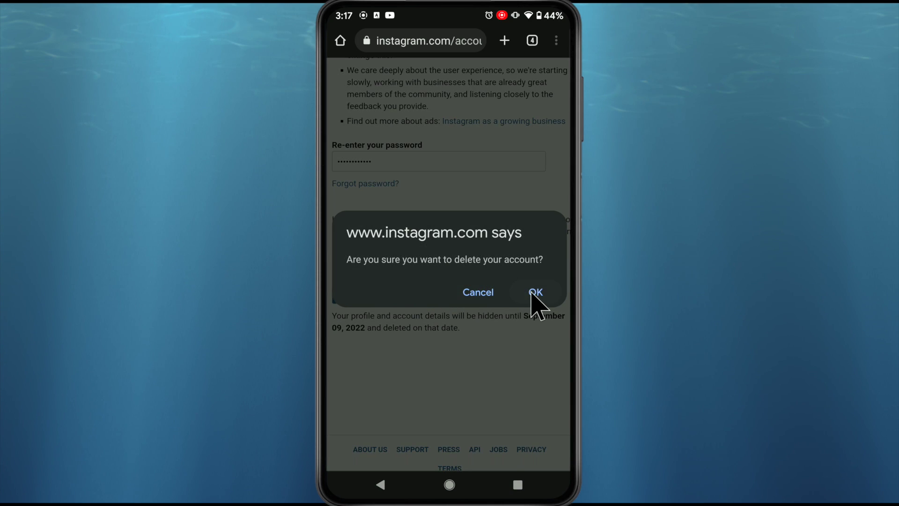
left_click(534, 293)
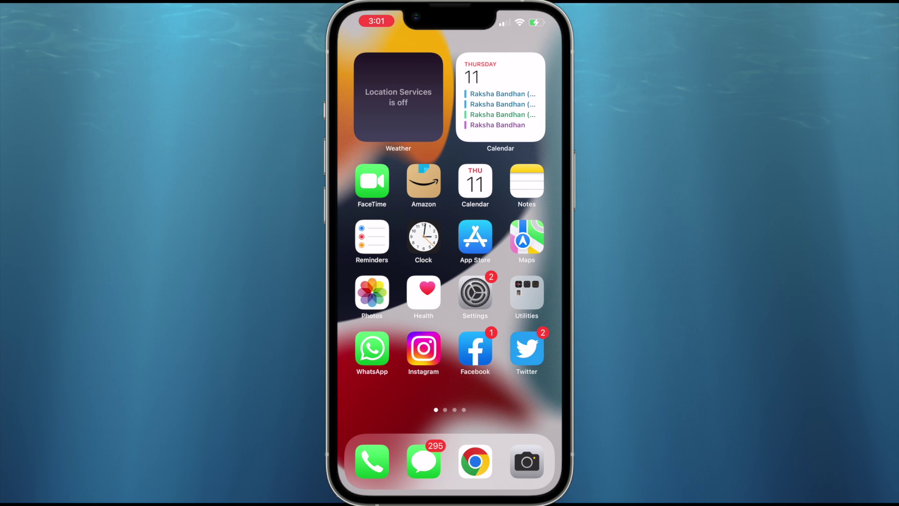
- On the iPhone, open Instagram's Settings > Account from the profile menu and choose Delete account
left_click(424, 348)
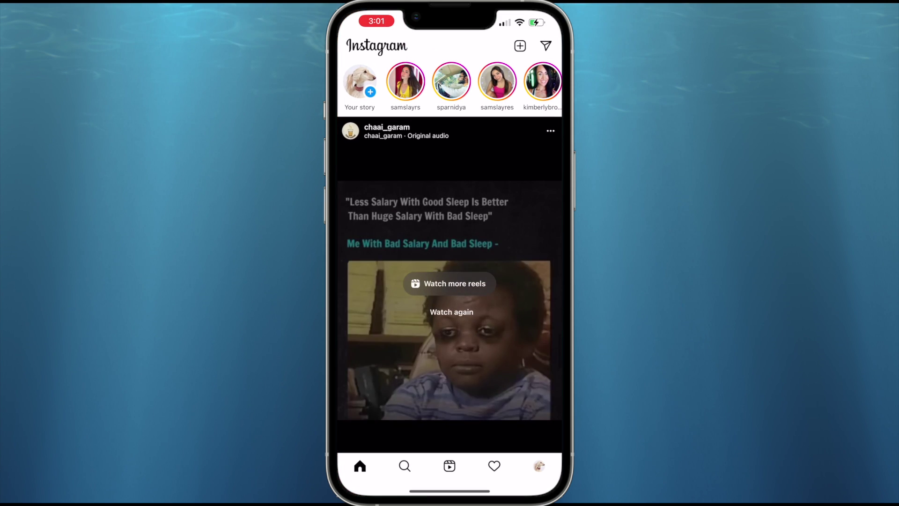
left_click(539, 465)
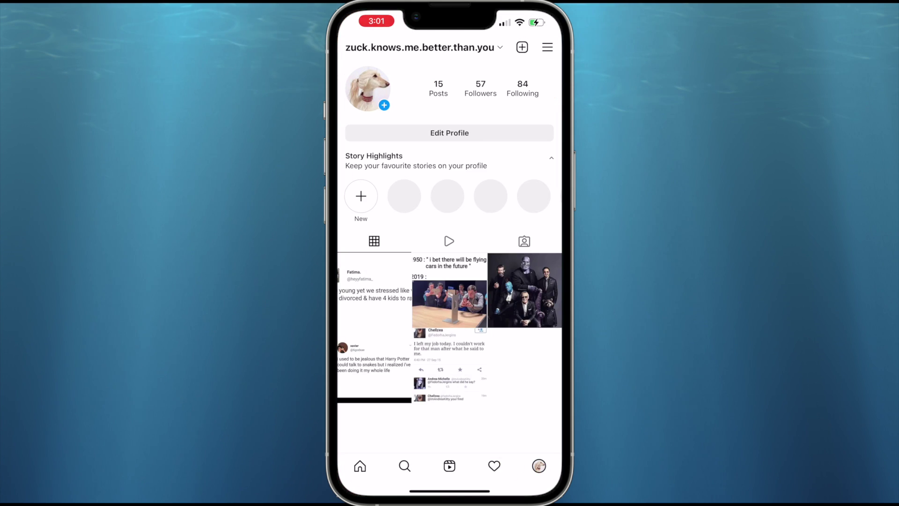
left_click(547, 47)
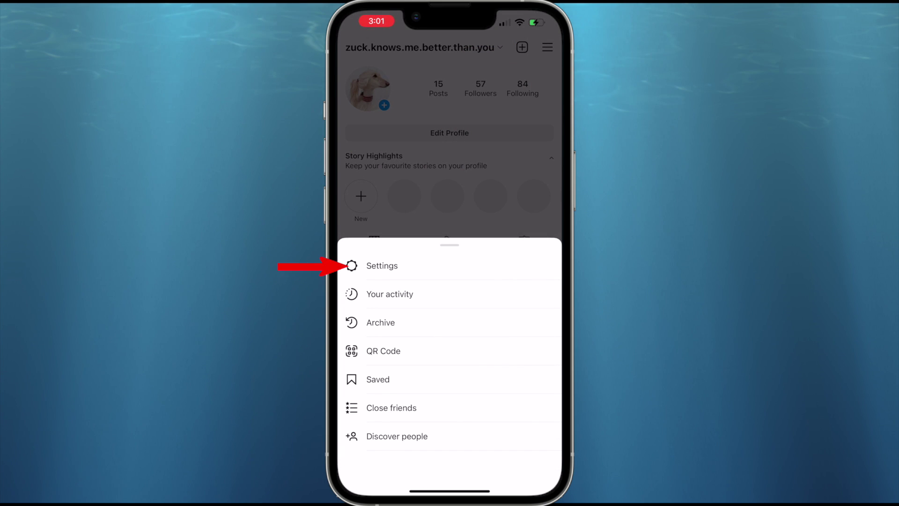
left_click(381, 266)
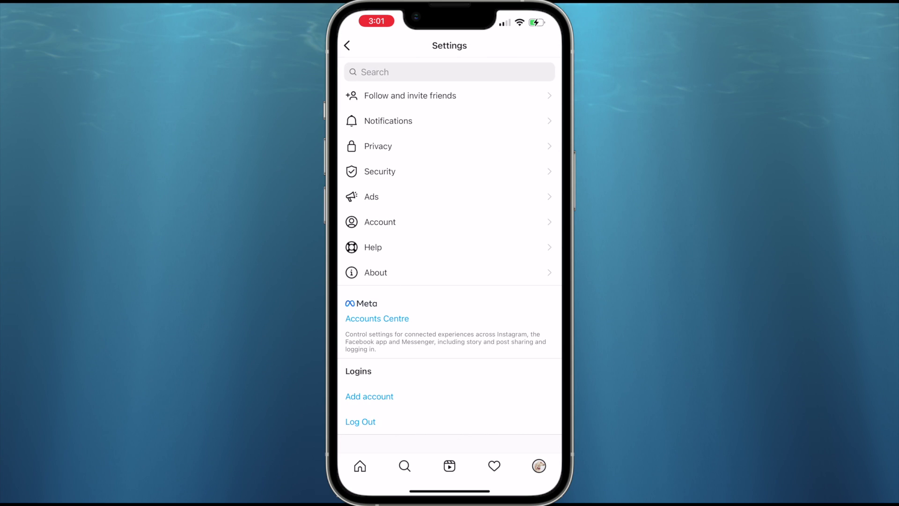
left_click(380, 222)
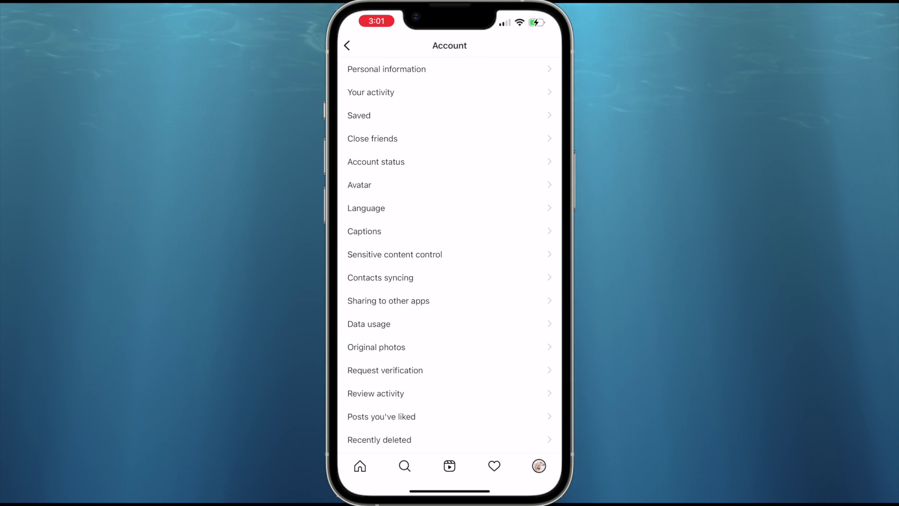
scroll(450, 252, "down", 5)
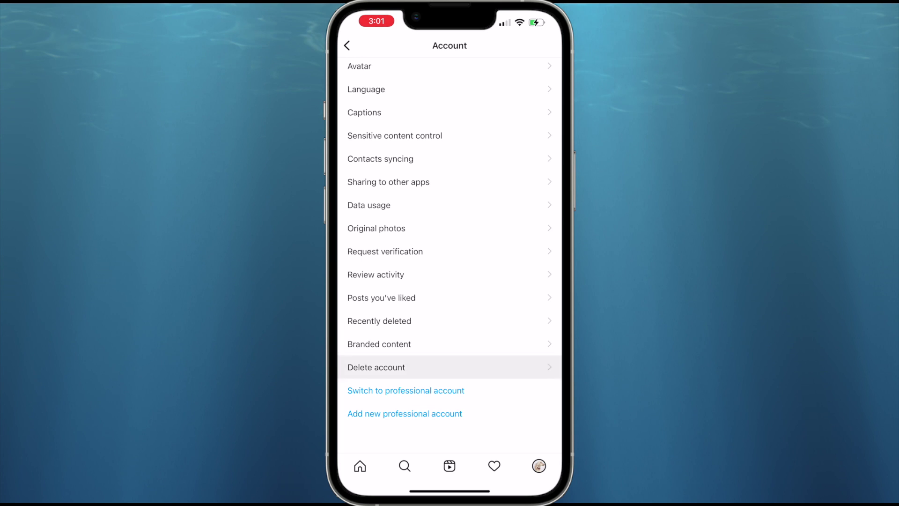
left_click(376, 367)
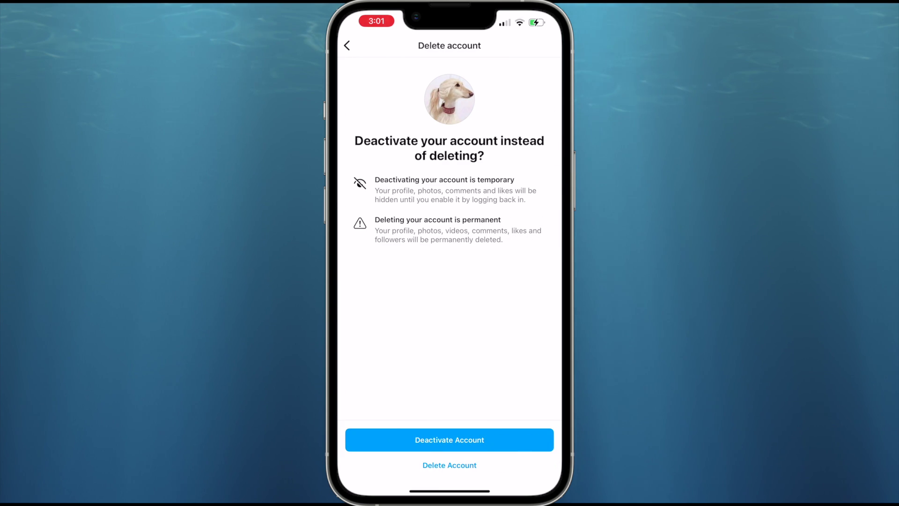
- Choose deleting over deactivating, select 'Privacy concerns', re-enter the password and submit Delete
left_click(450, 465)
left_click(449, 297)
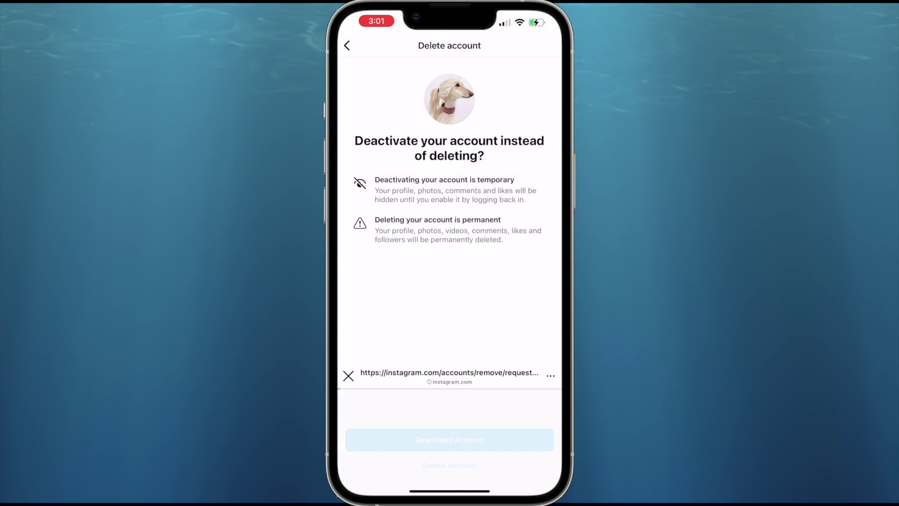
left_click(395, 212)
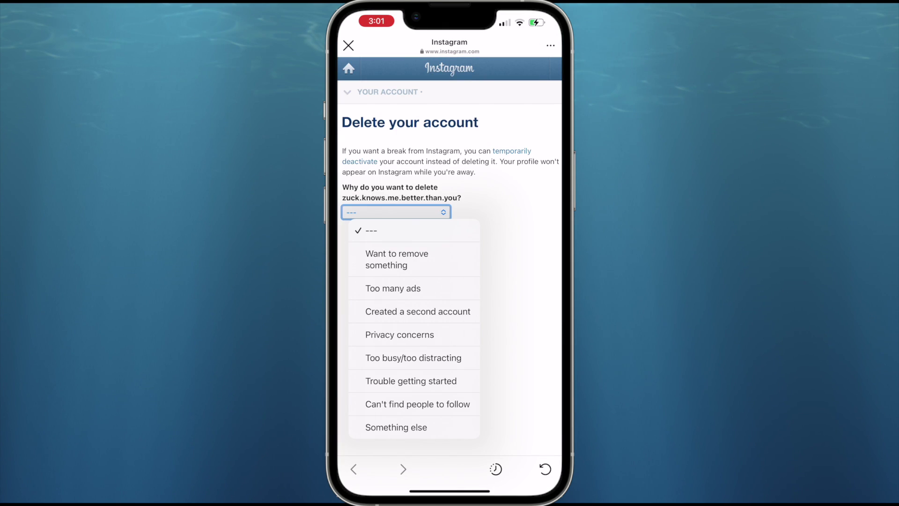
left_click(399, 335)
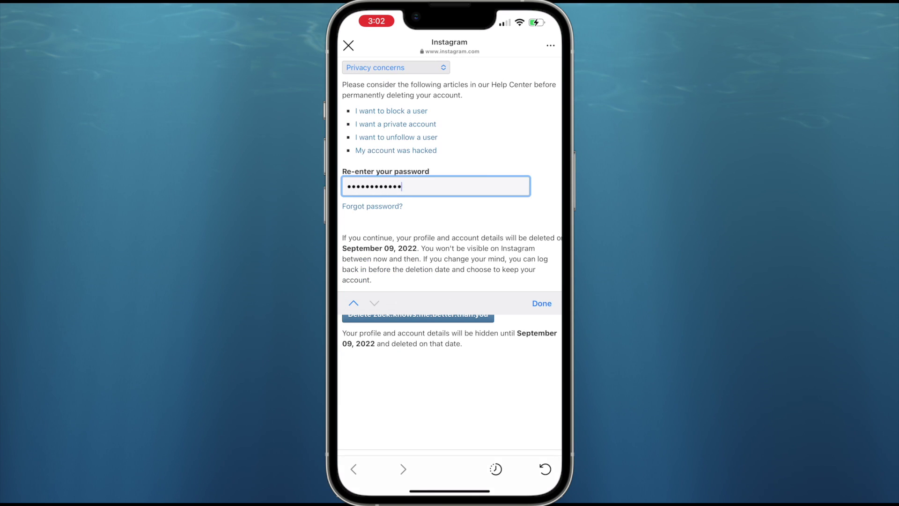
left_click(541, 303)
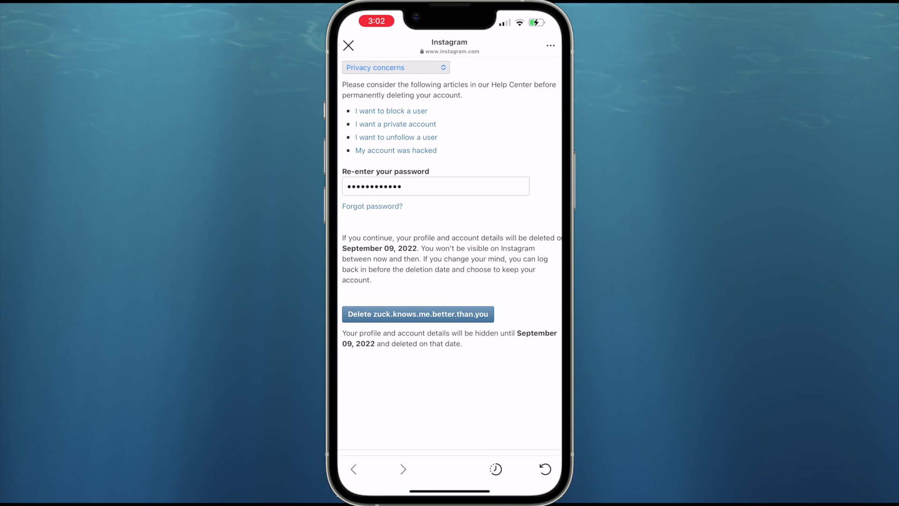
left_click(418, 313)
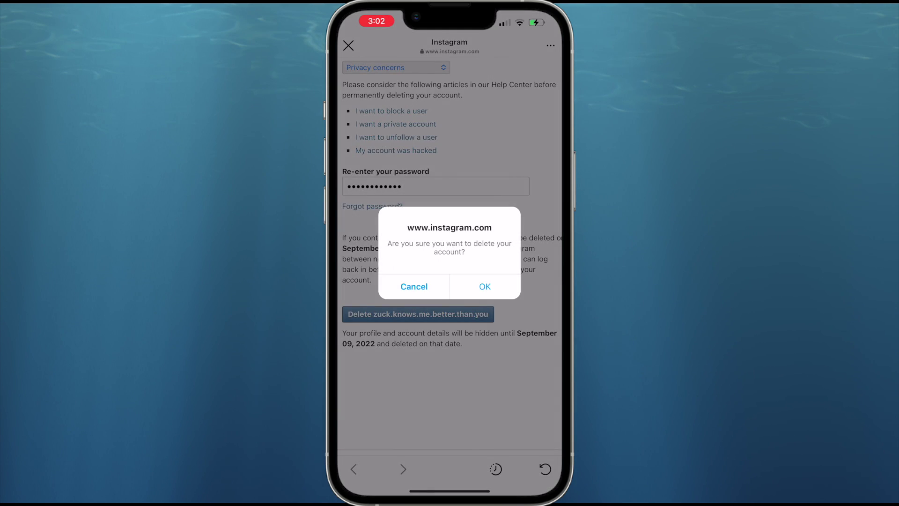